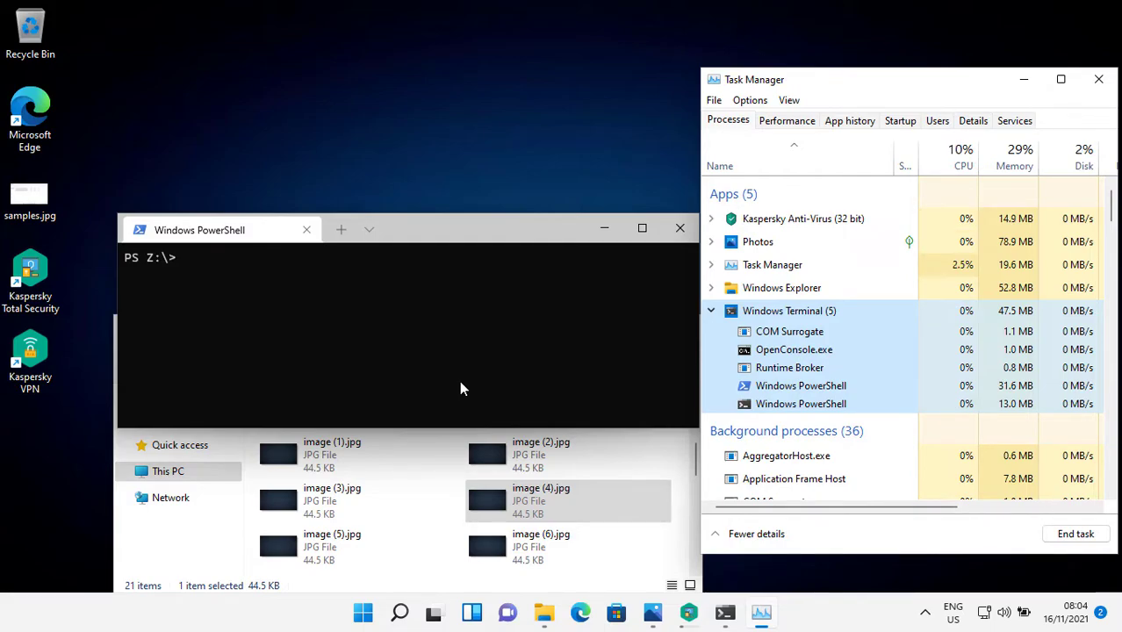
- View samples.jpg, which lists the six sample executables and z.py, then minimize it
left_click(653, 614)
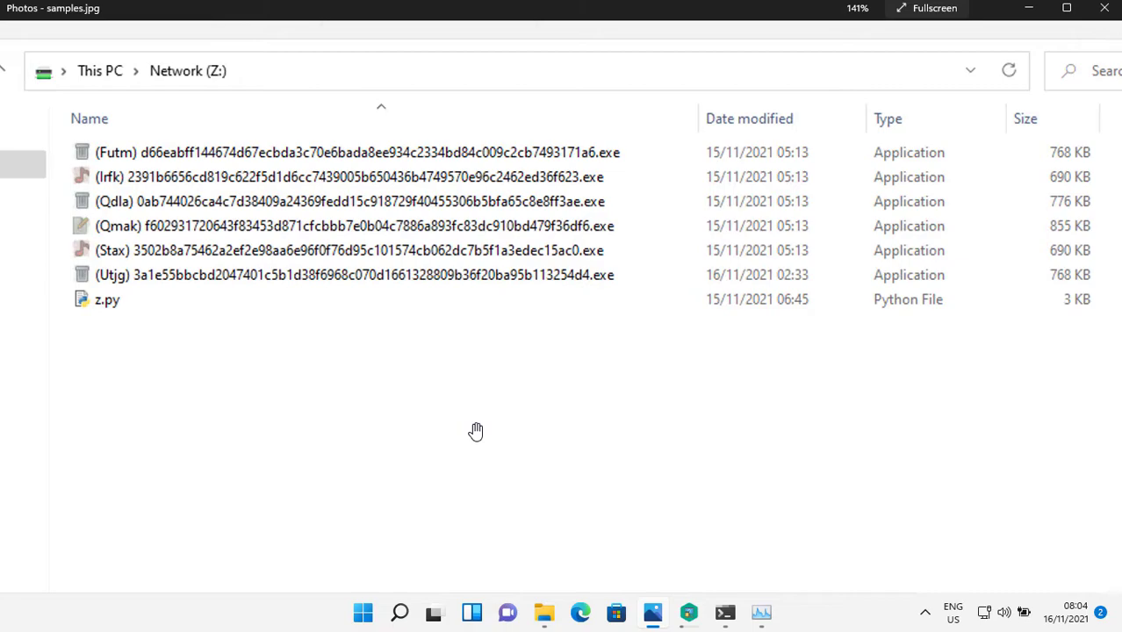
left_click(1024, 11)
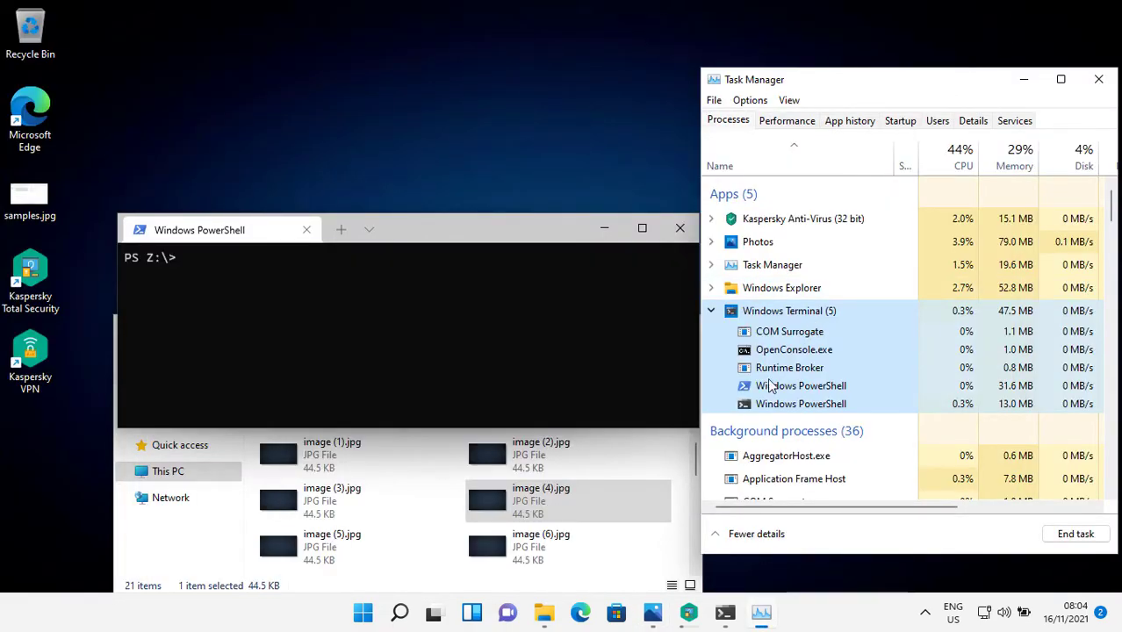
- Open Kaspersky Total Security and start an antivirus database update
left_click(690, 613)
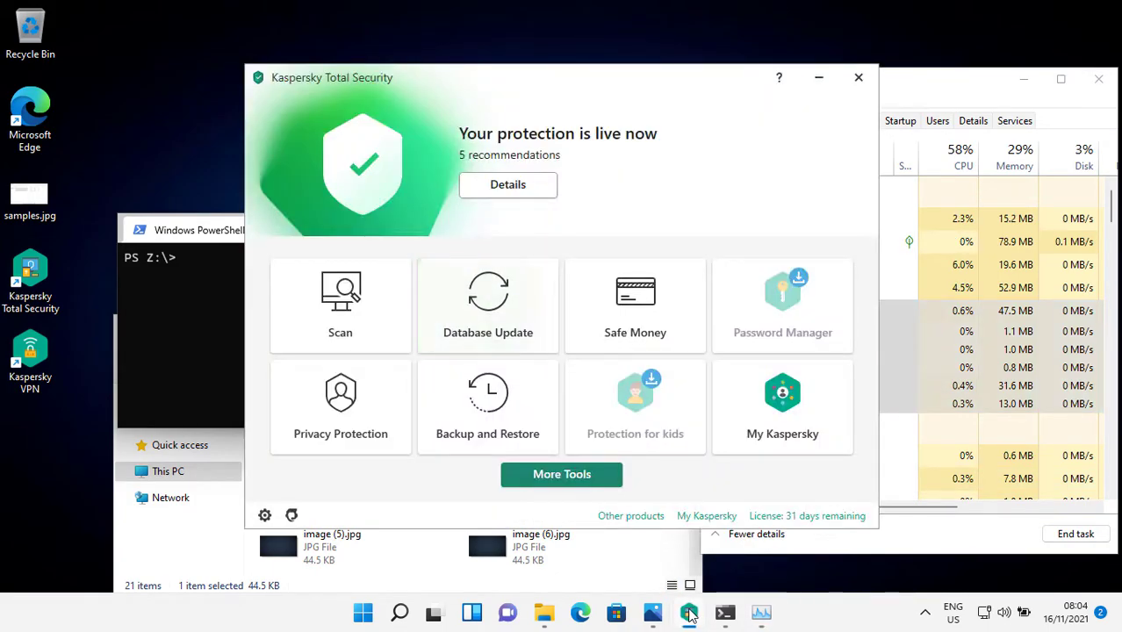
left_click(516, 327)
left_click(547, 321)
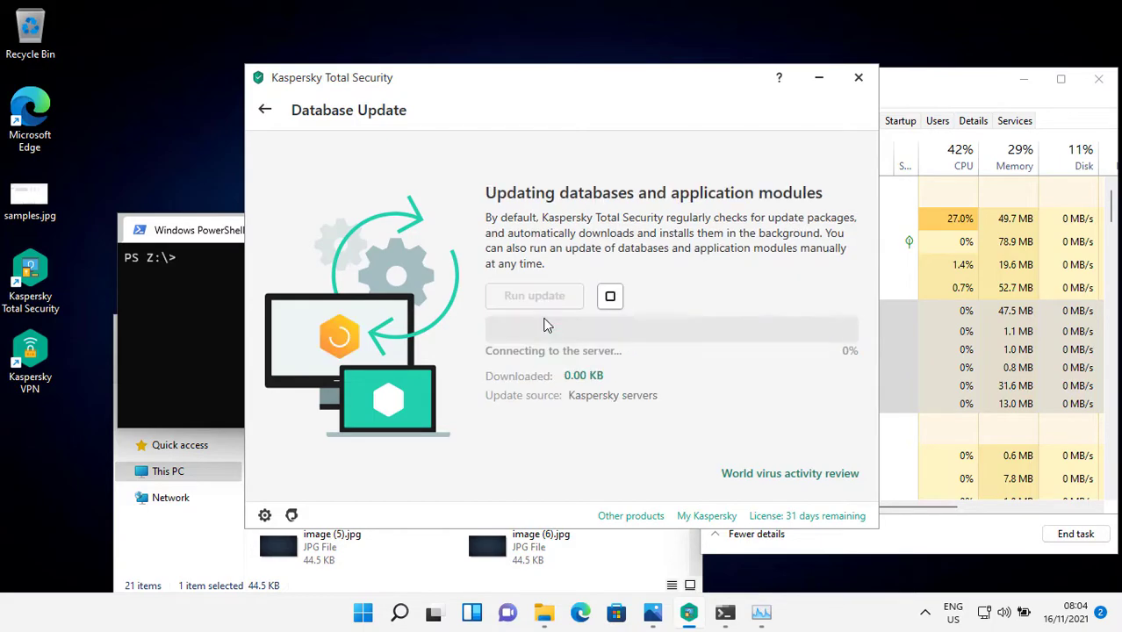
left_click(265, 114)
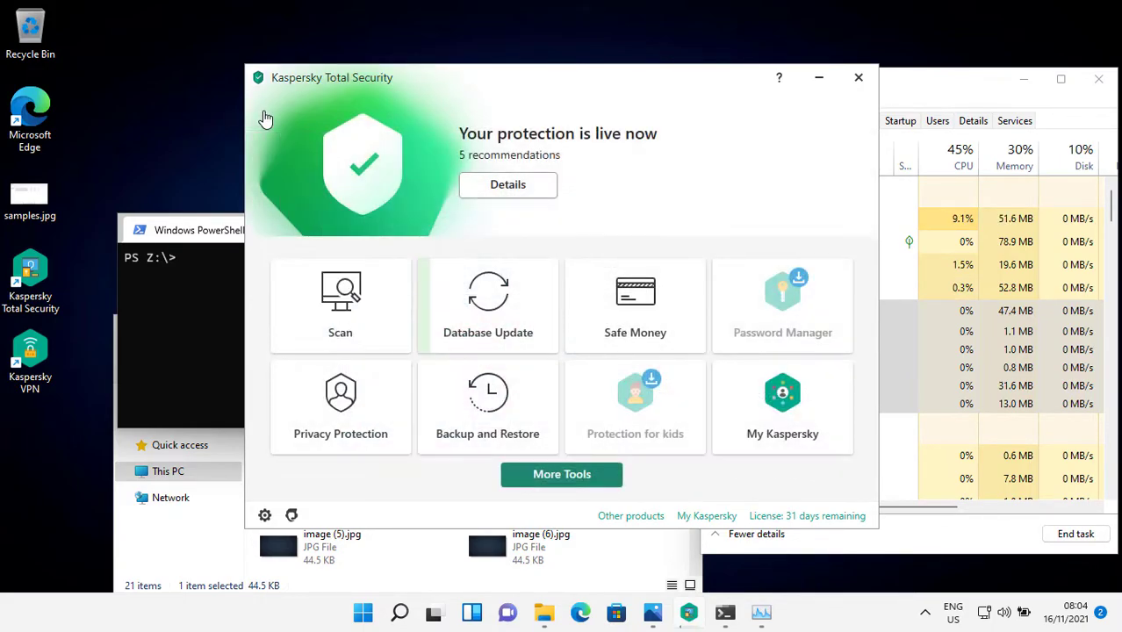
- Review the Protection and Threats and Exclusions settings, then return to the home screen
left_click(265, 515)
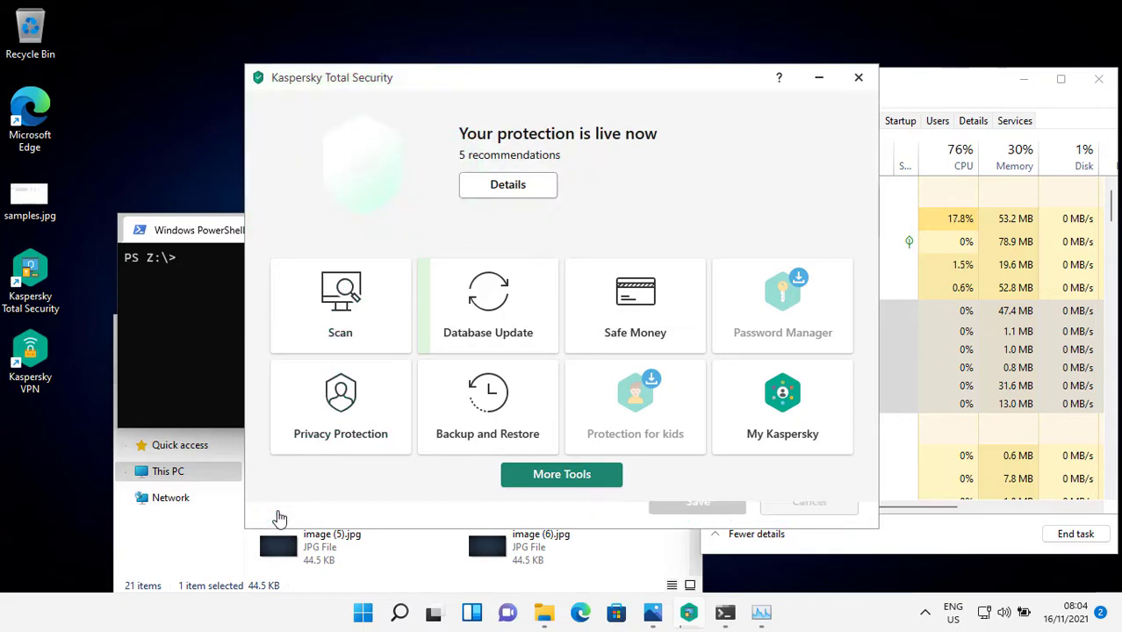
scroll(693, 367, "down", 5)
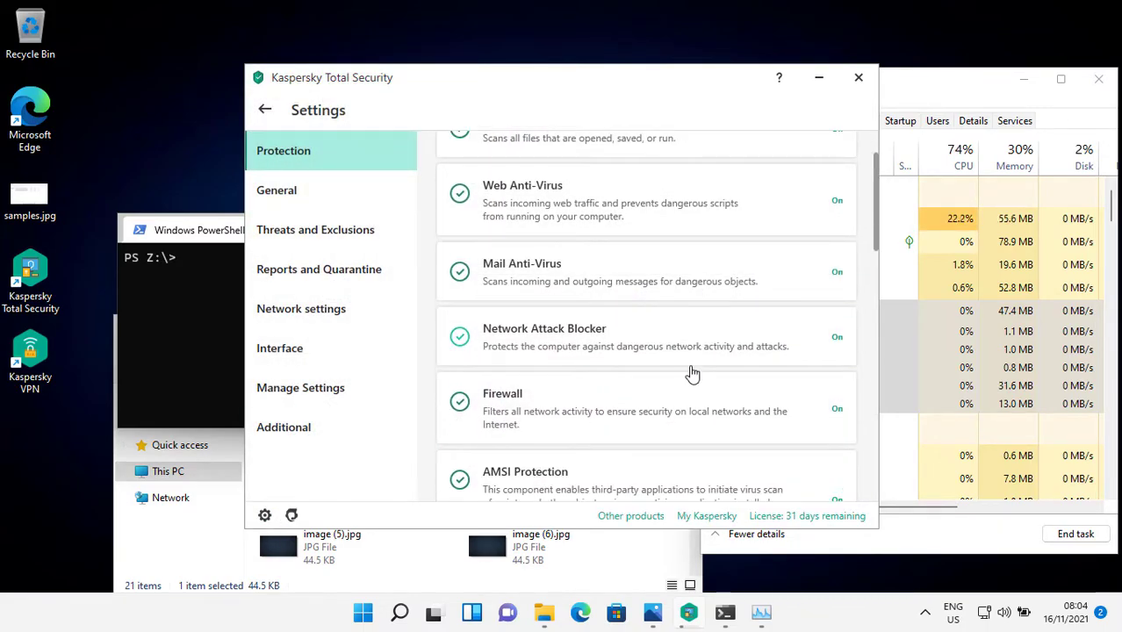
scroll(693, 374, "down", 6)
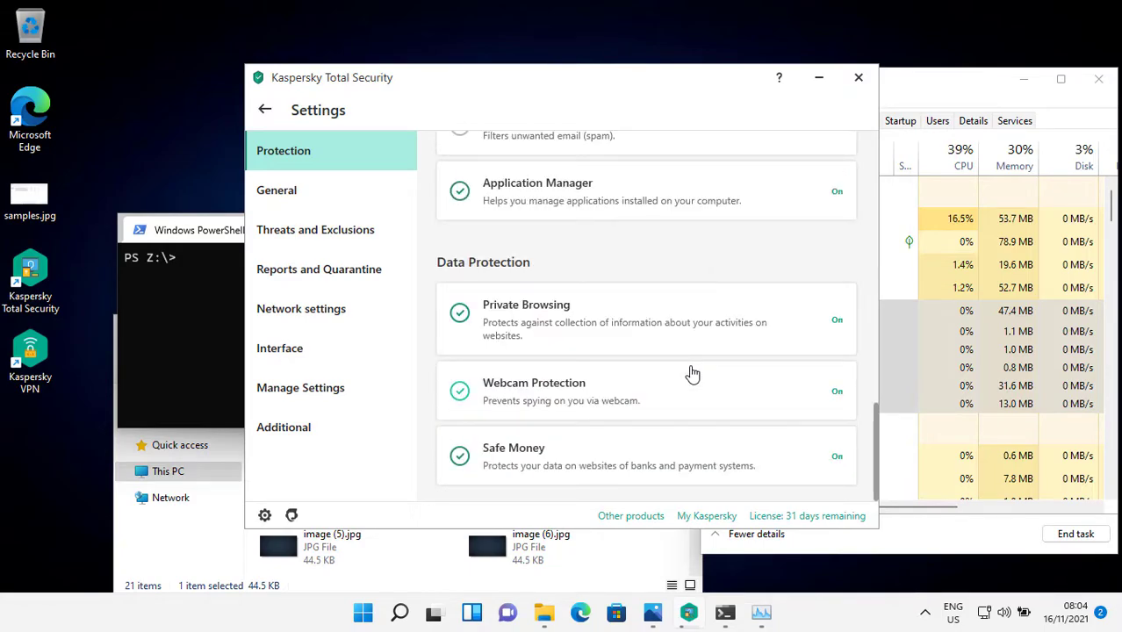
left_click(330, 232)
scroll(606, 263, "down", 3)
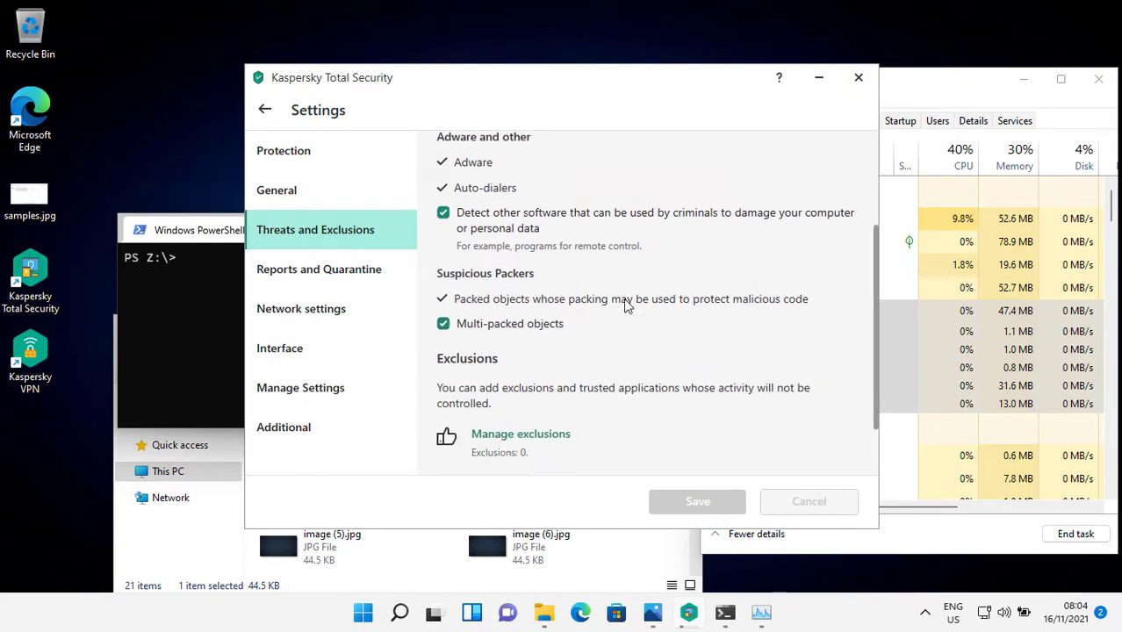
scroll(659, 307, "up", 1)
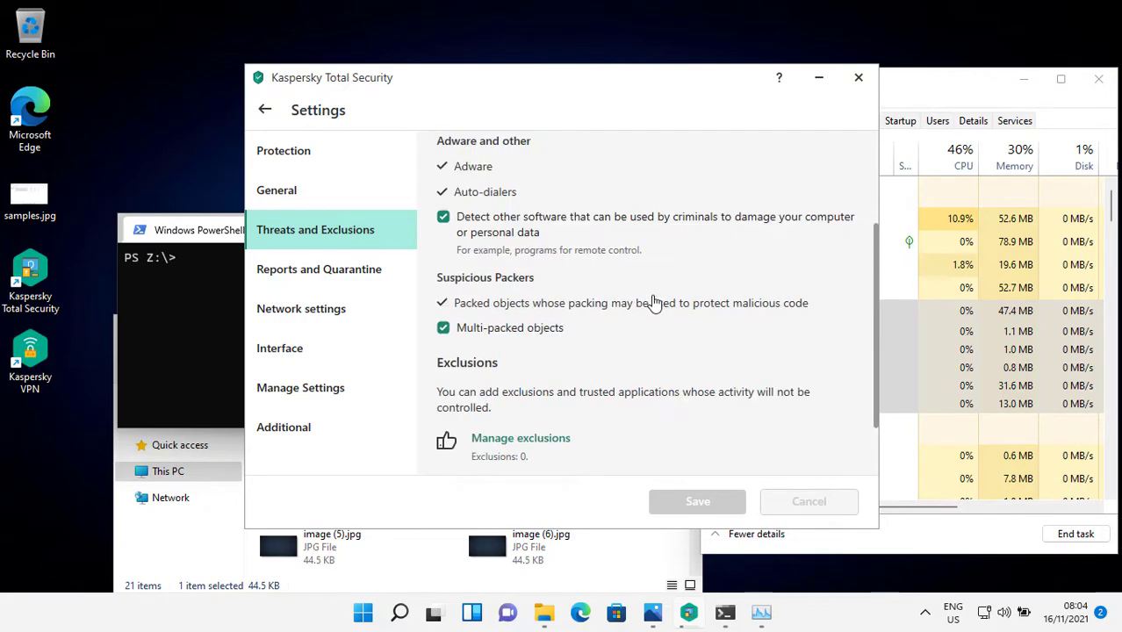
left_click(265, 109)
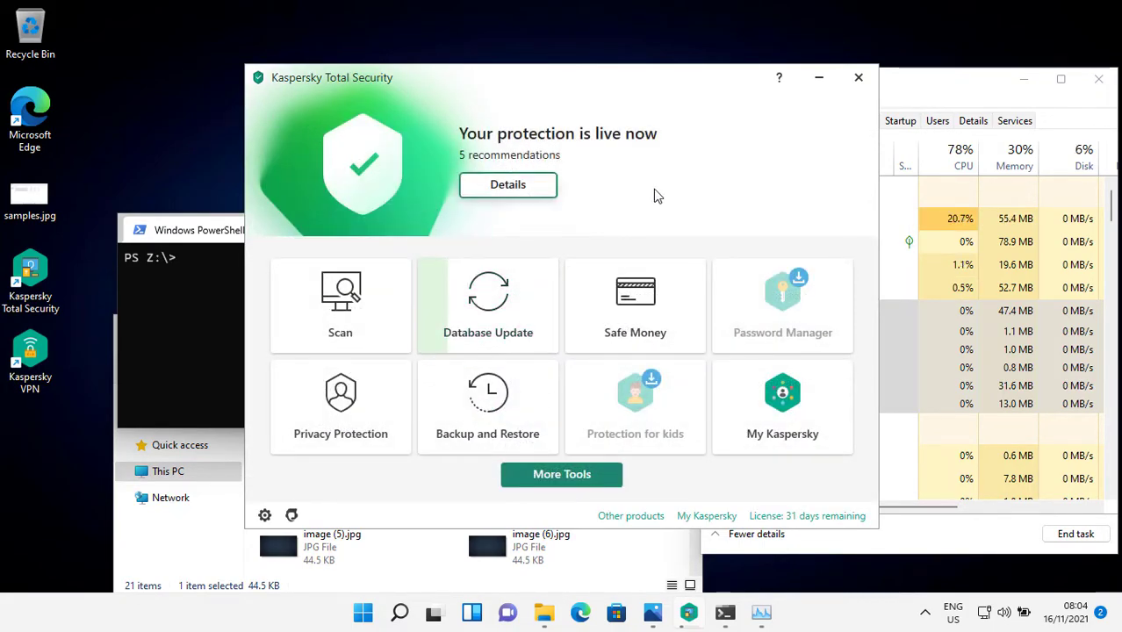
- Check the database update progress, then minimize Kaspersky to leave PowerShell showing
left_click(166, 314)
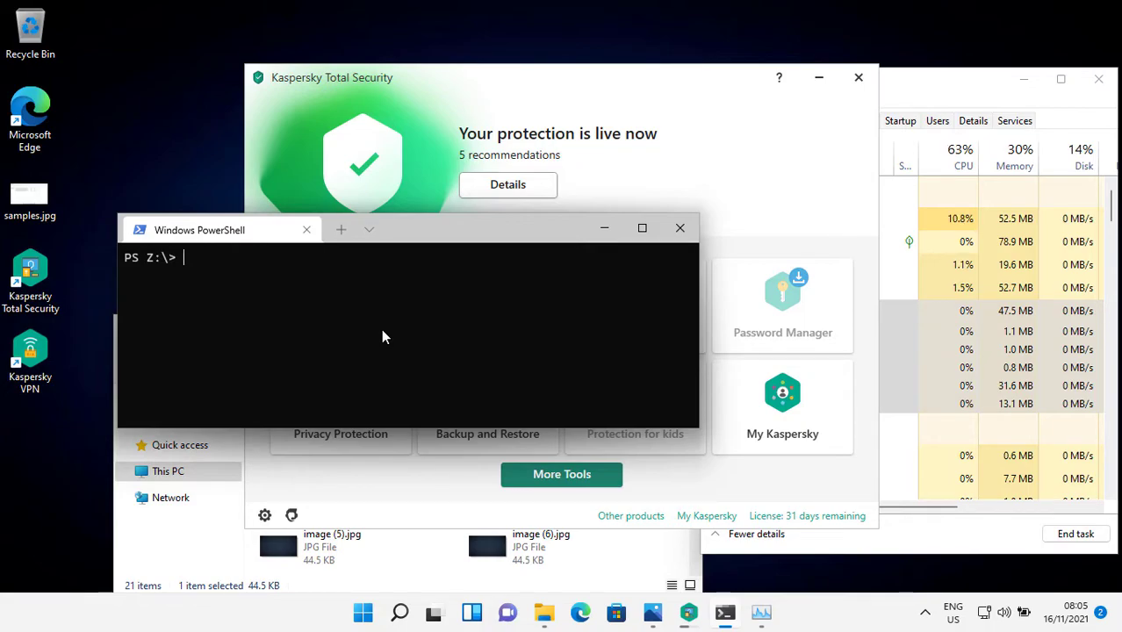
left_click(664, 130)
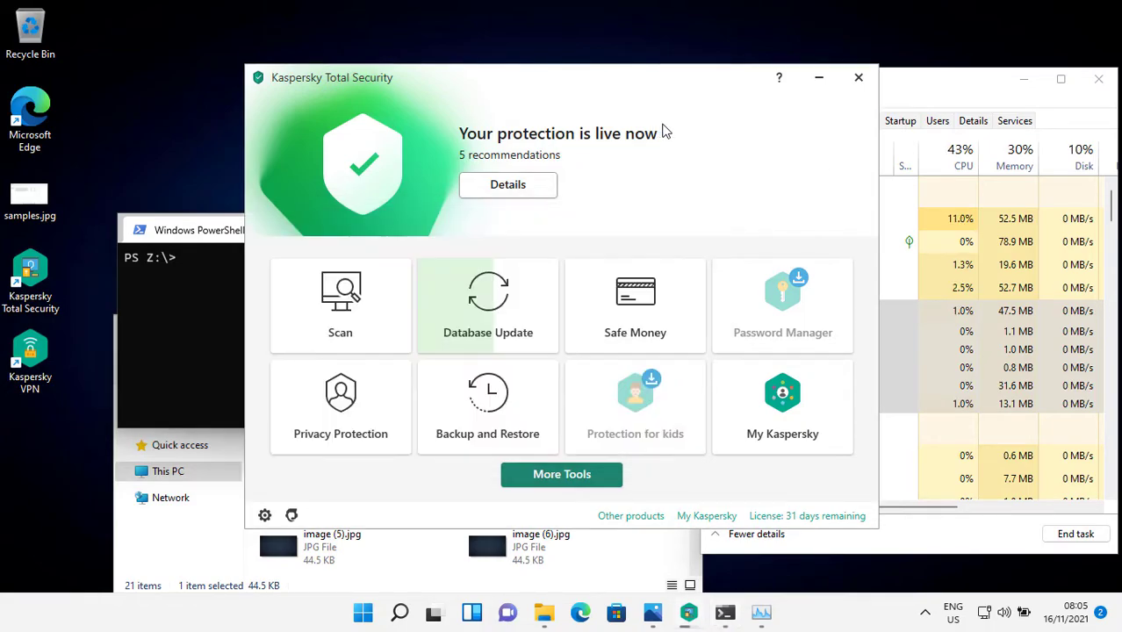
left_click(494, 302)
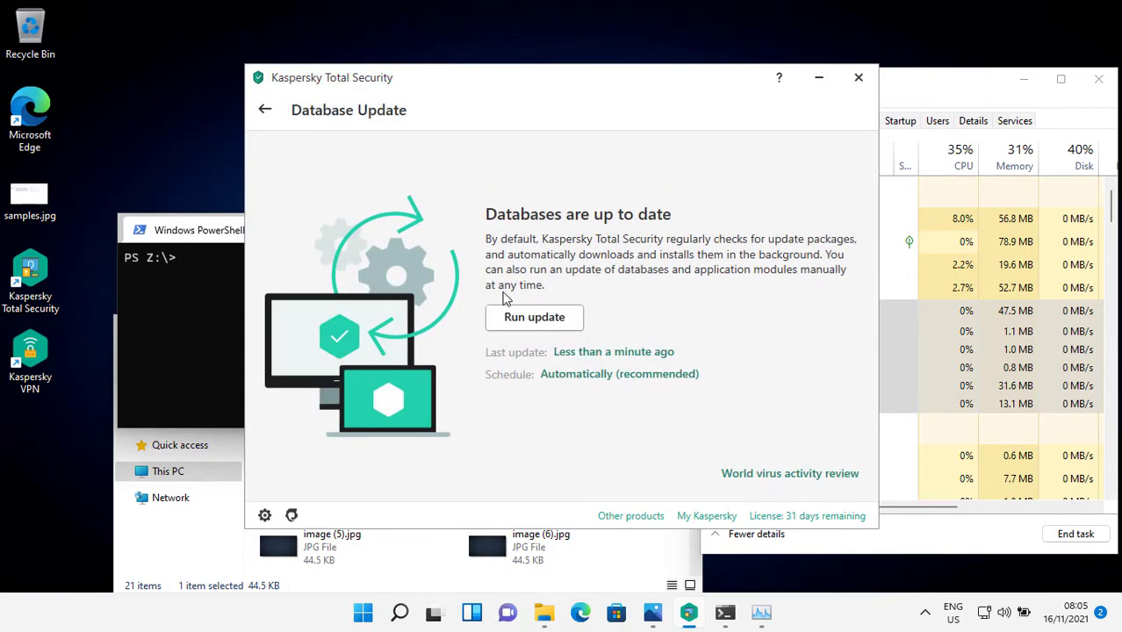
left_click(818, 78)
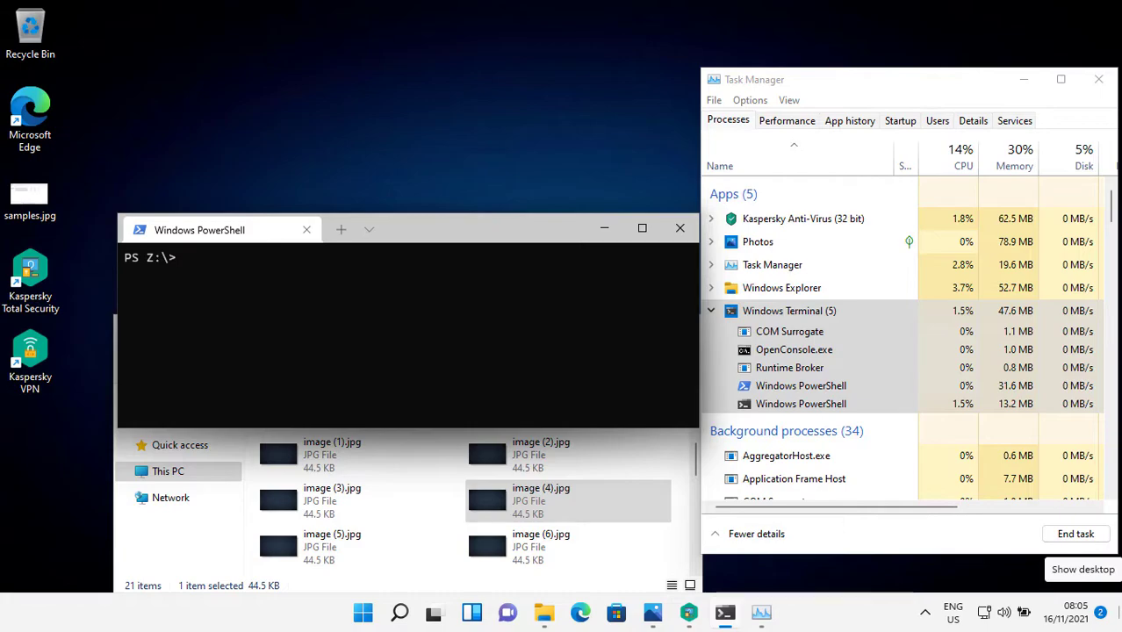
- Run python z.py, answer yes, and enter Kaspersky as the antivirus under test
type("thon z.py")
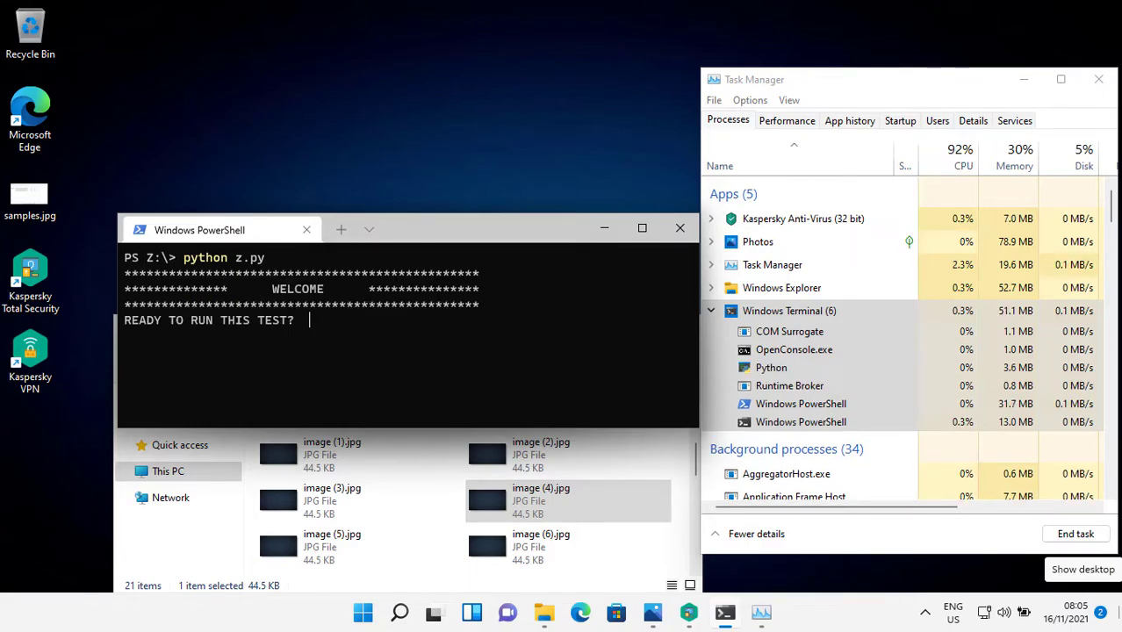
type("yes")
key("Return")
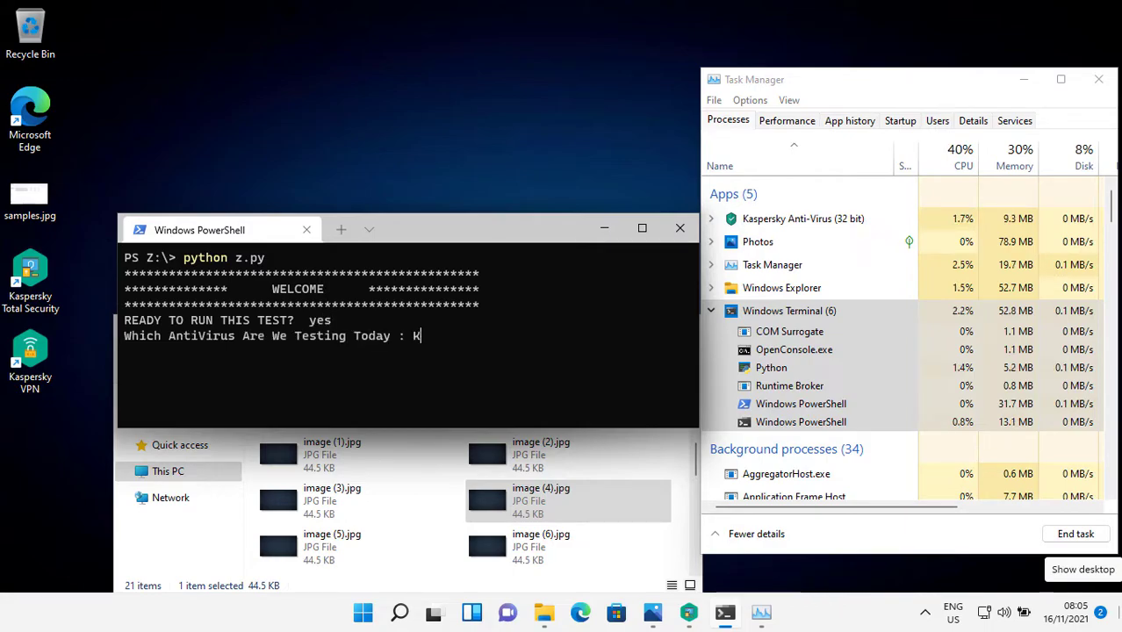
type("Kaspersky")
key("Return")
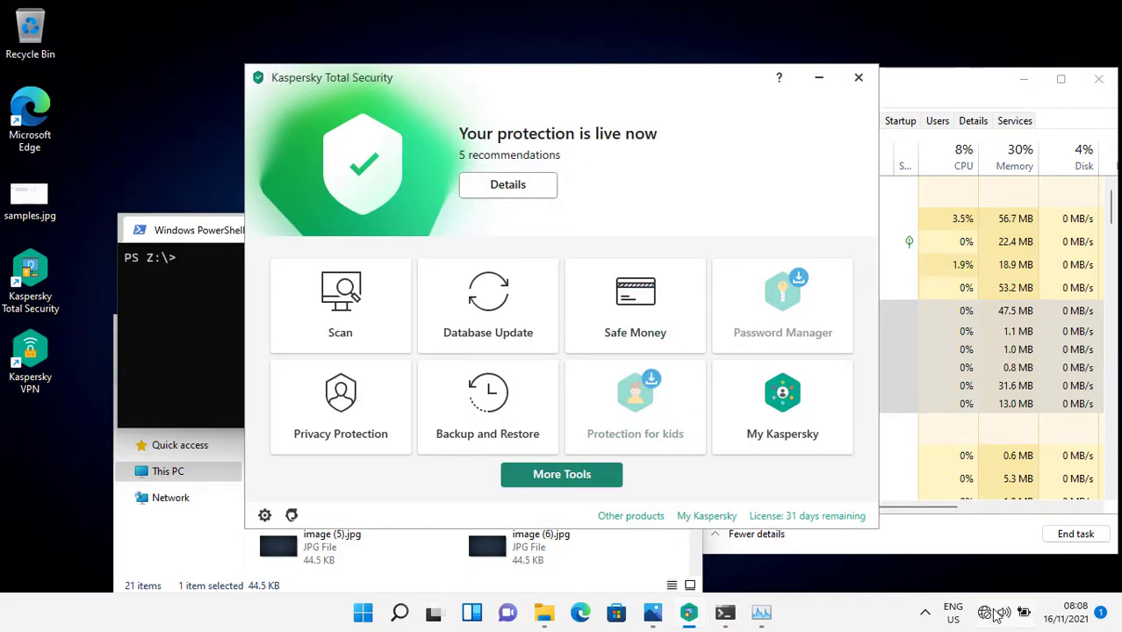
- Check the database update status in Kaspersky and return to the home screen
mouse_move(989, 615)
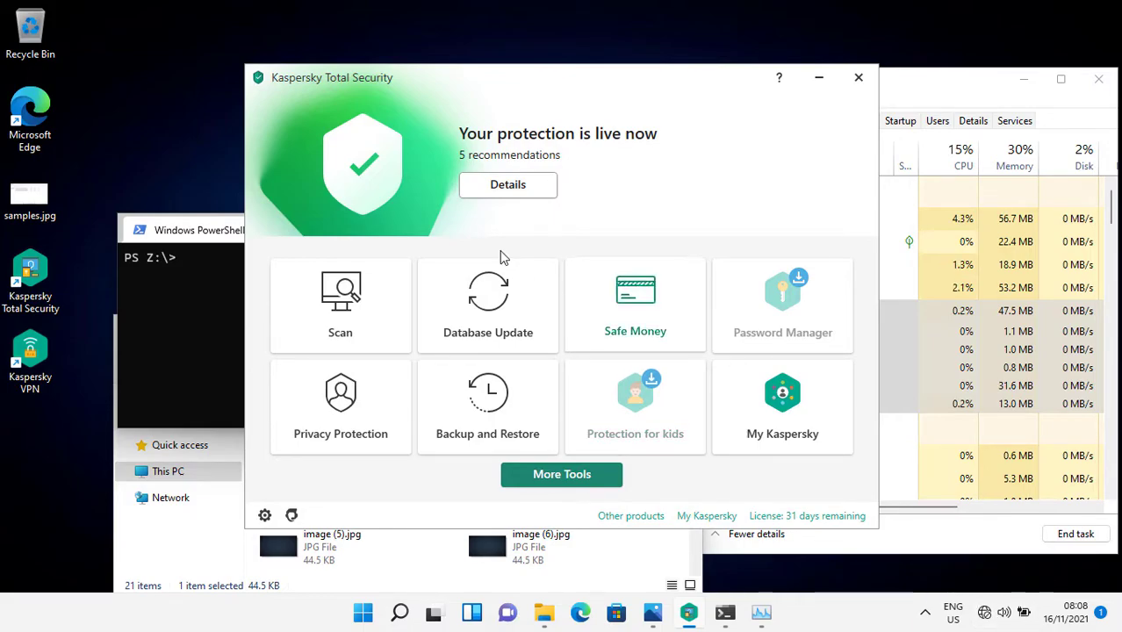
left_click(496, 307)
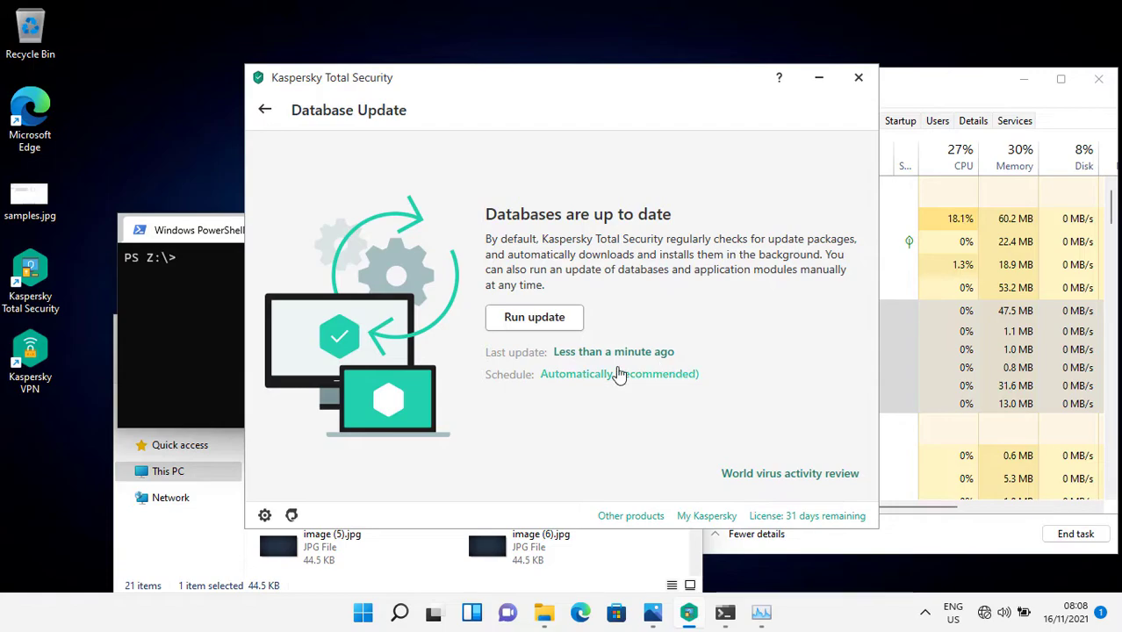
left_click(261, 111)
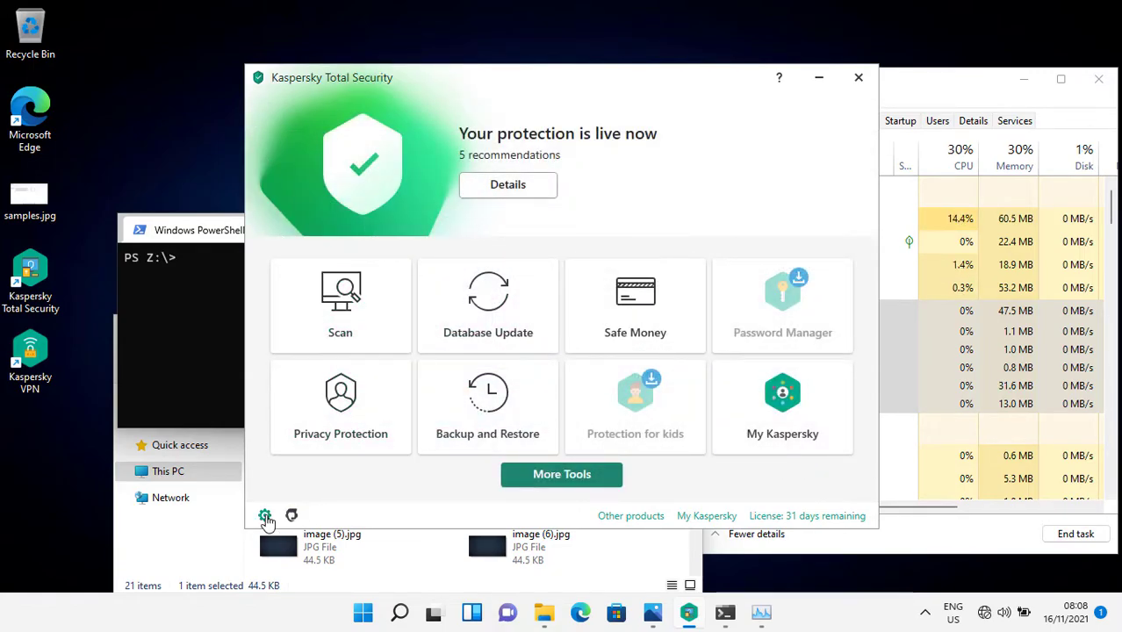
- Confirm Threats and Exclusions shows zero exclusions and trusted applications, then close the window
left_click(264, 515)
scroll(613, 322, "down", 5)
scroll(613, 321, "up", 10)
scroll(602, 317, "up", 4)
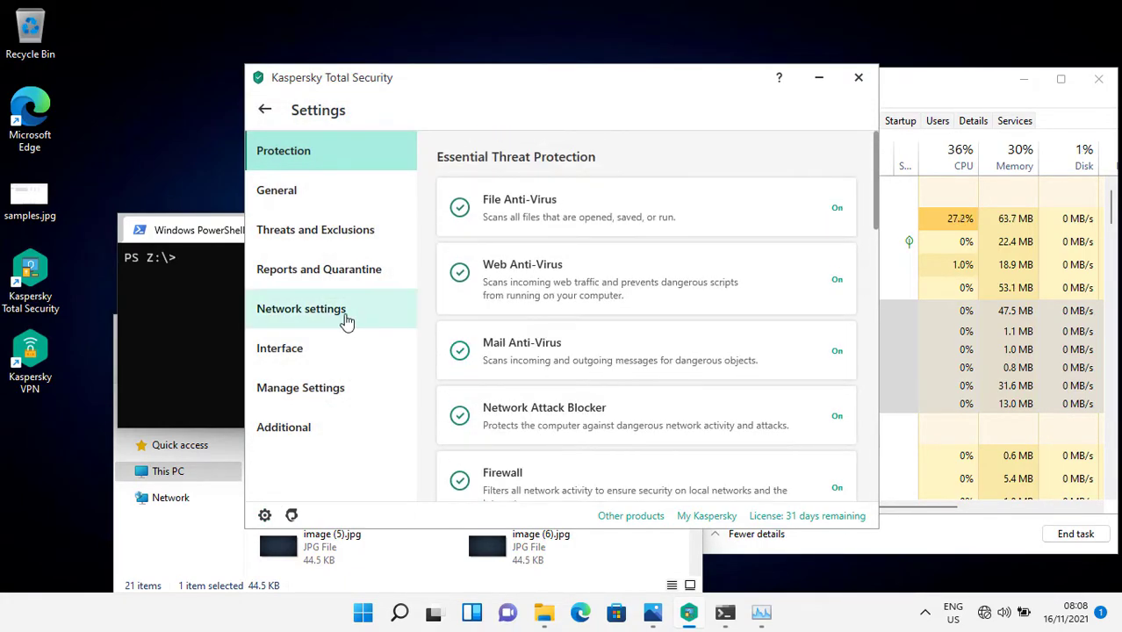
left_click(334, 232)
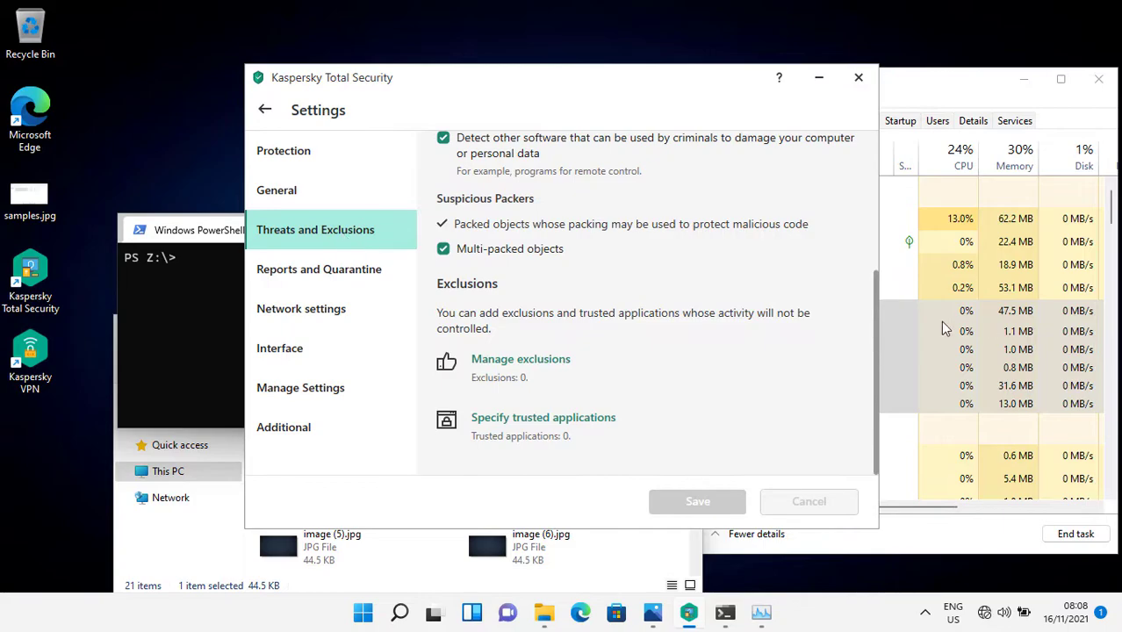
scroll(696, 400, "up", 5)
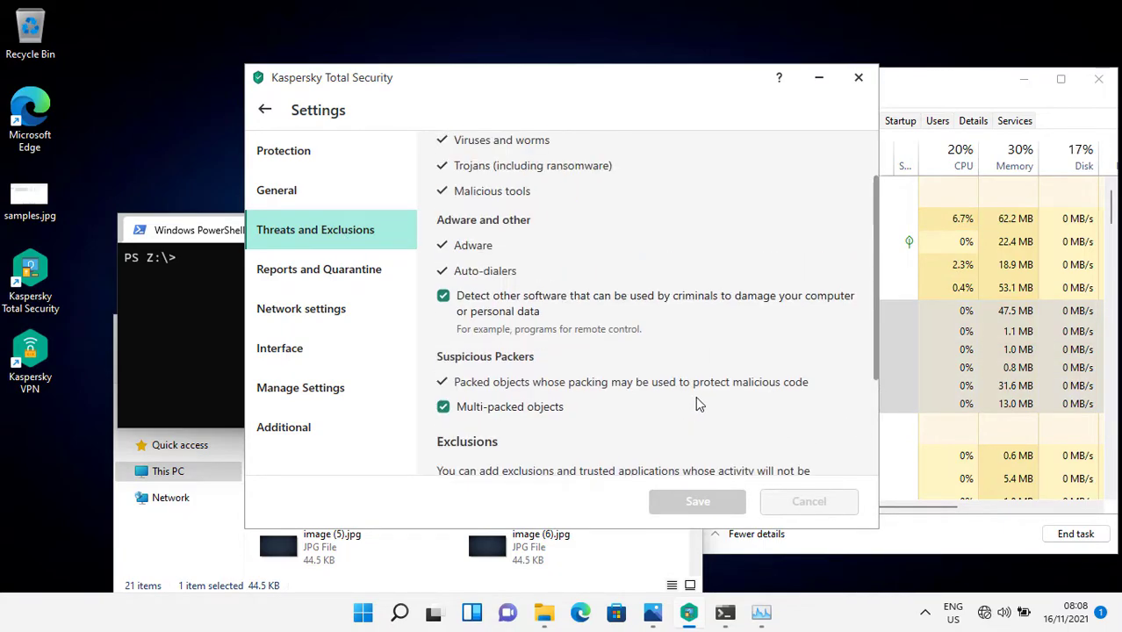
left_click(268, 111)
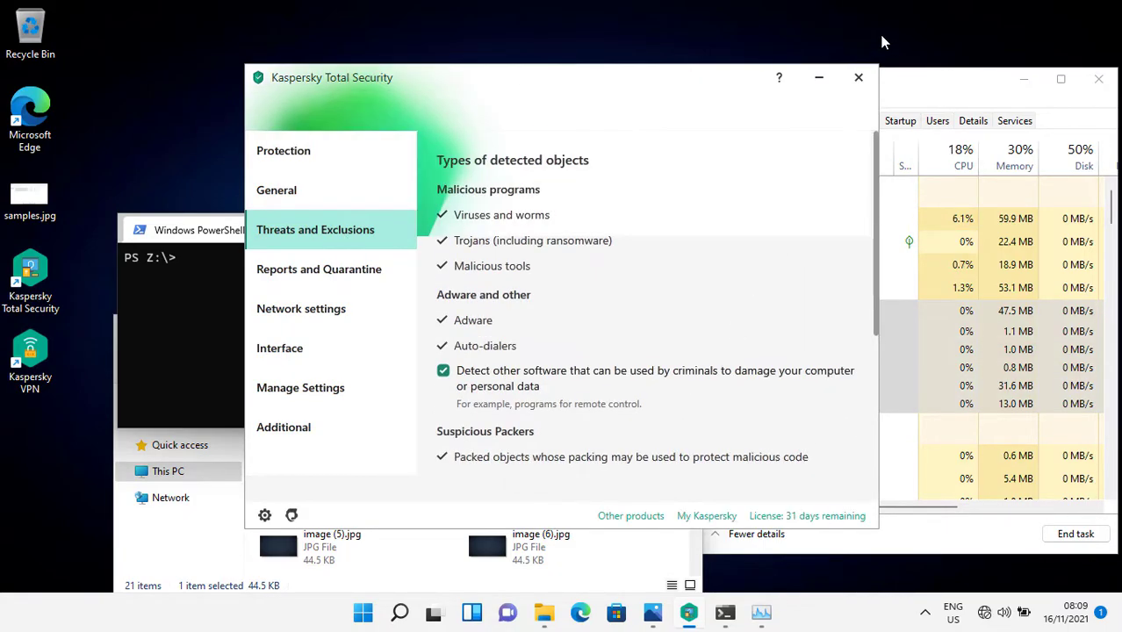
left_click(859, 78)
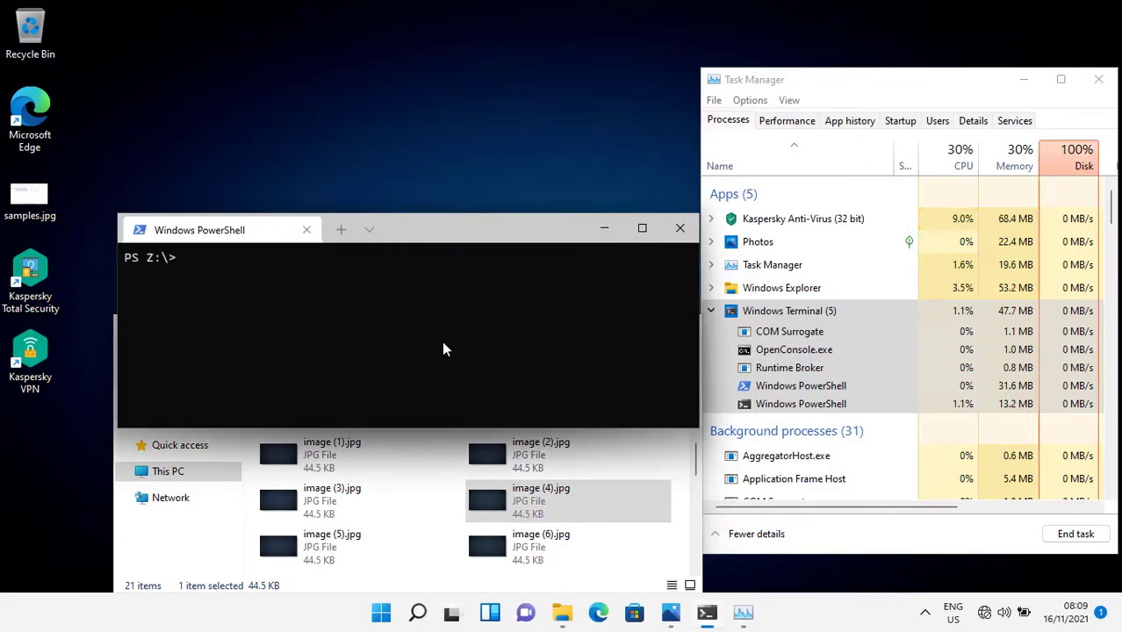
- Run python z.py with yes and Kaspersky, giving 5 of 6 blocked (83.33%)
type("ython z.")
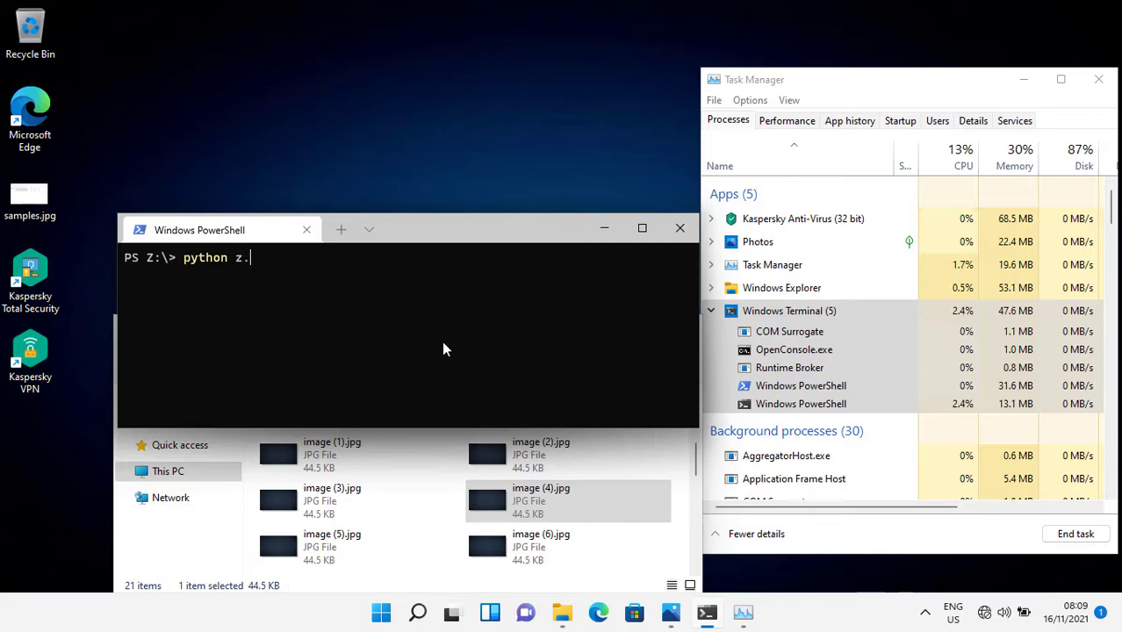
type("py")
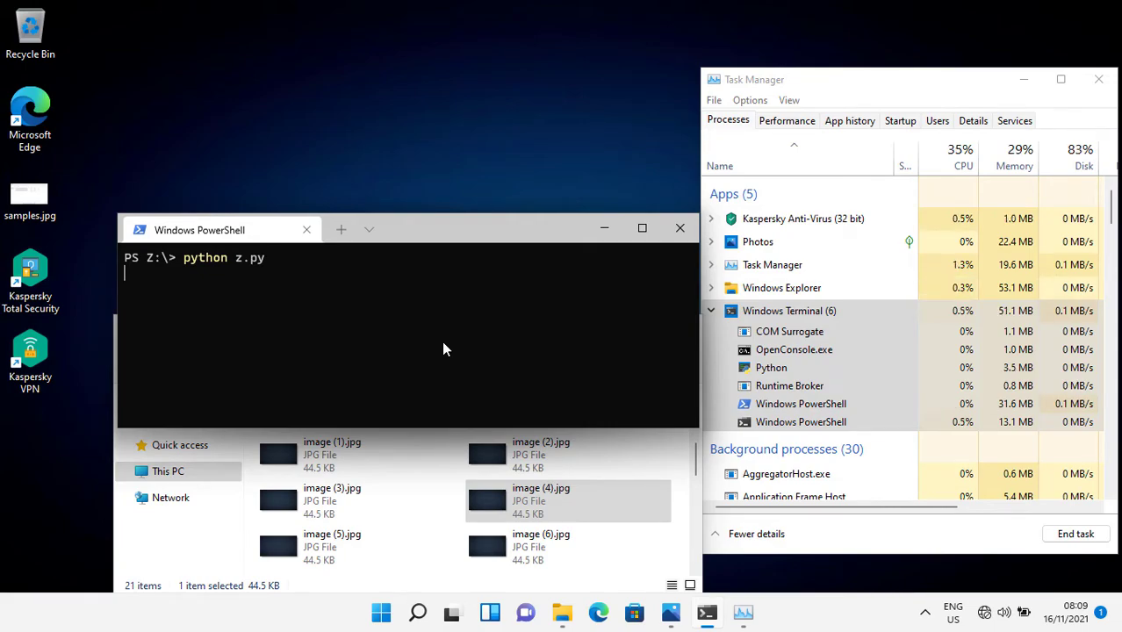
type("yes")
key("Return")
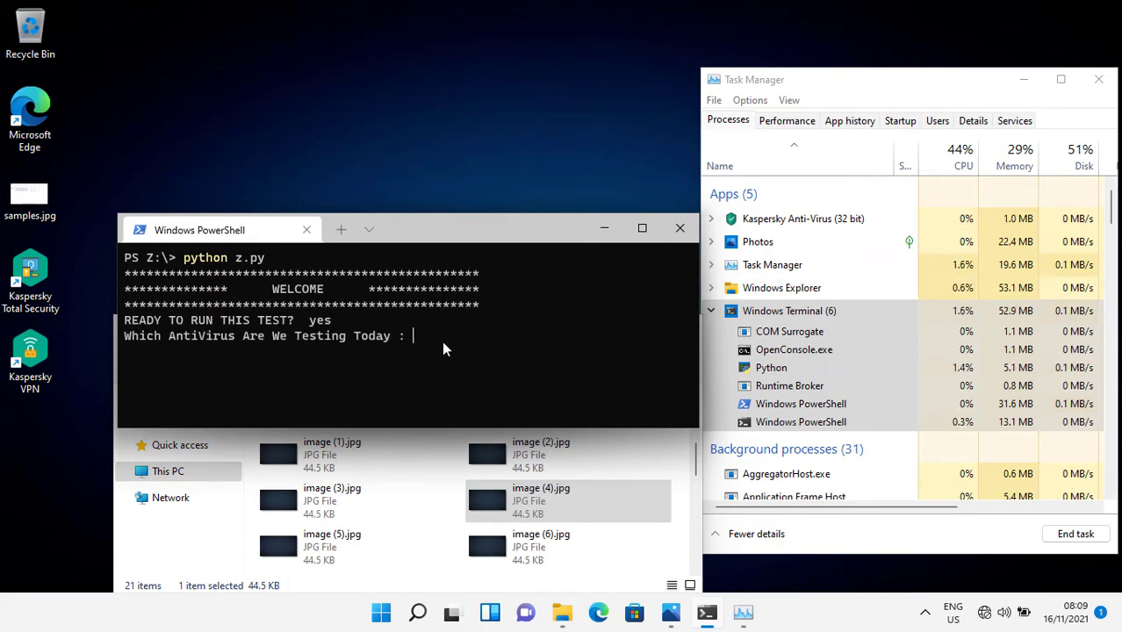
type("Kaspersky")
key("Return")
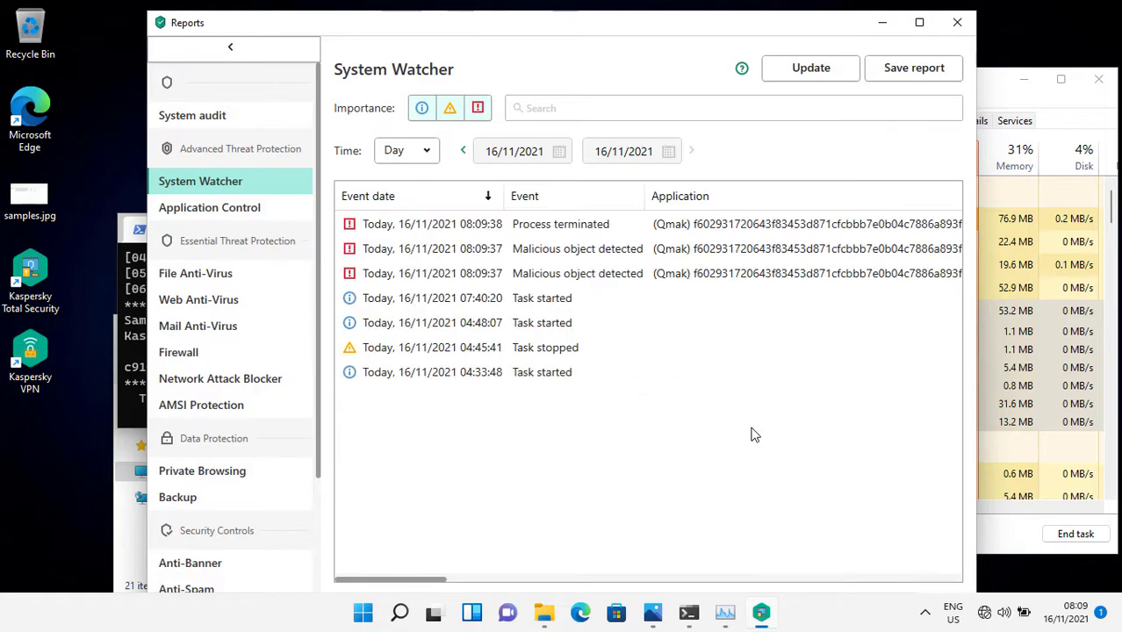
- Inspect the 07:40:20 Task started event in the System Watcher report, then close Reports
left_click(666, 301)
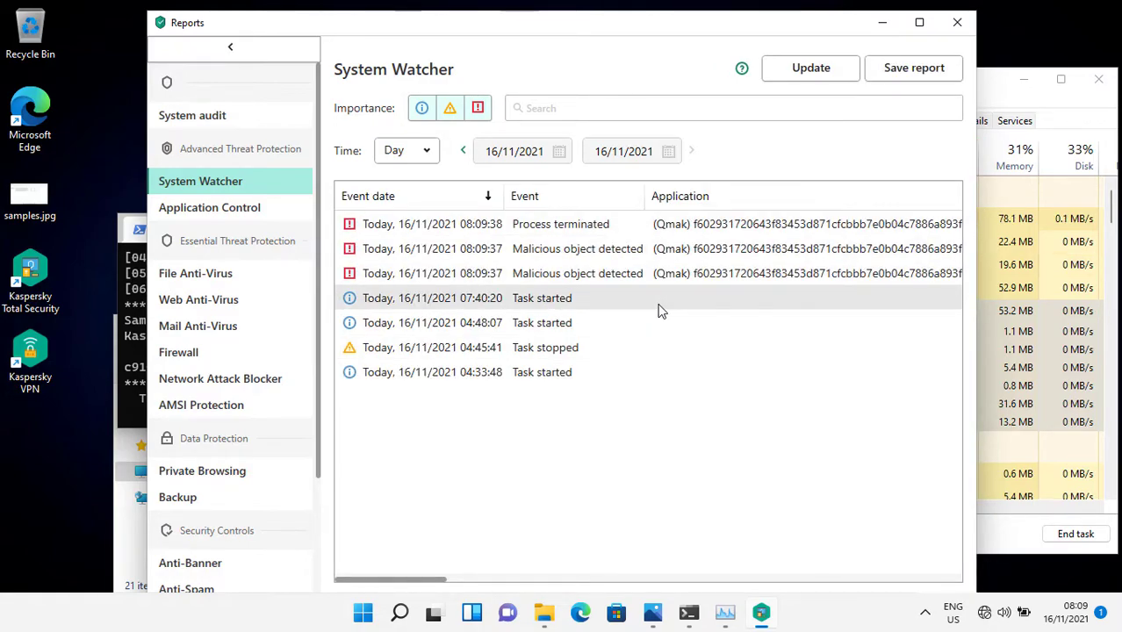
left_click(887, 30)
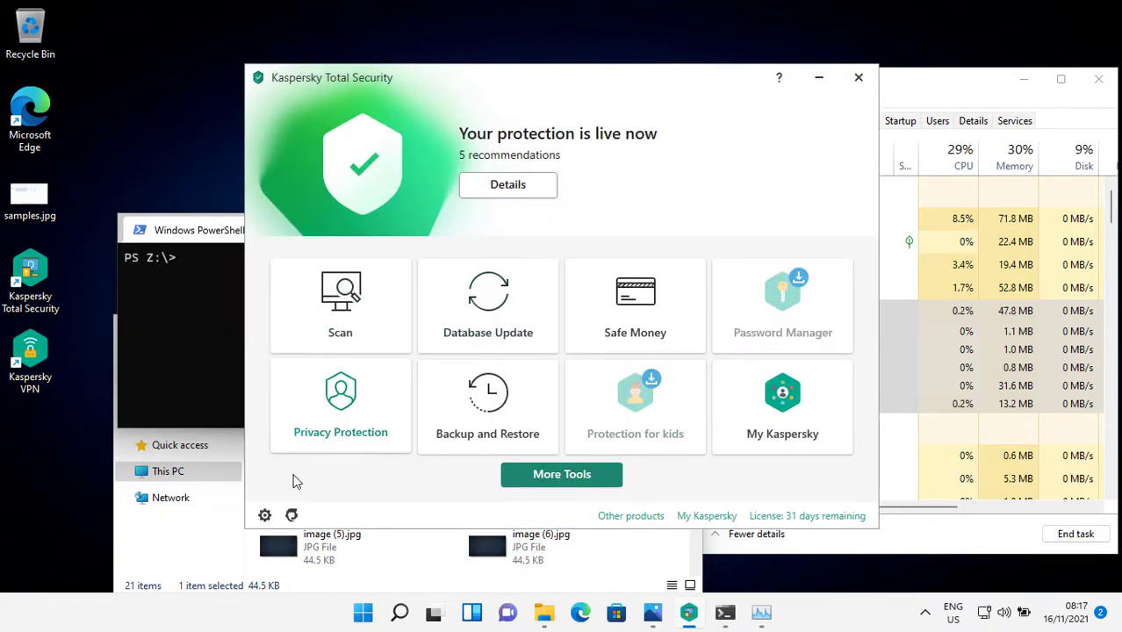
- Switch File Anti-Virus off in Settings and save the change
left_click(265, 514)
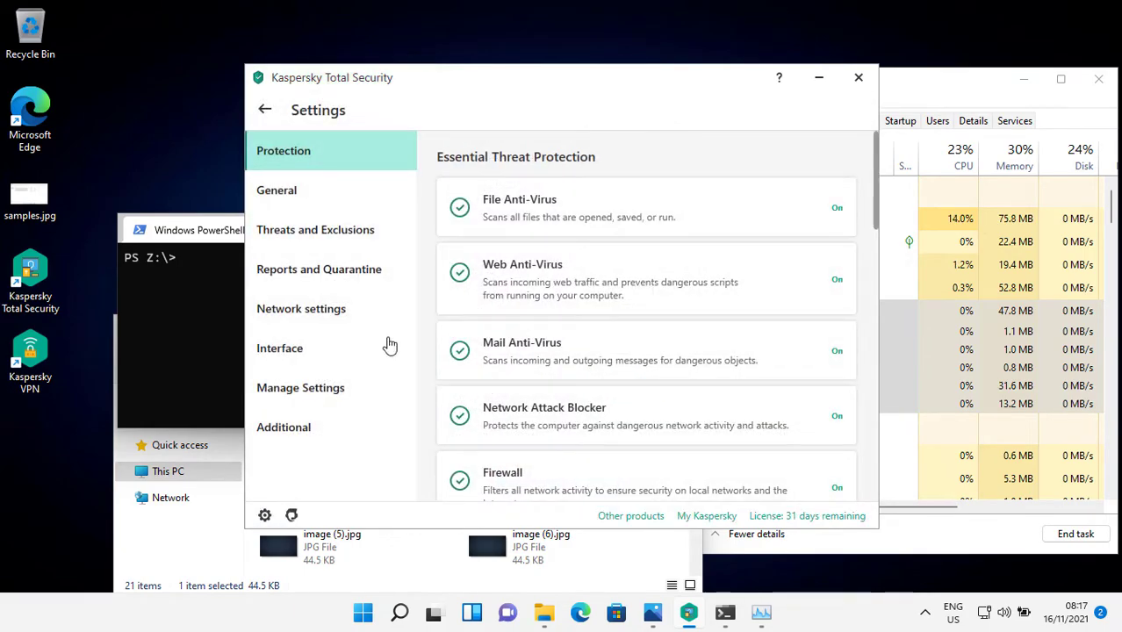
left_click(825, 214)
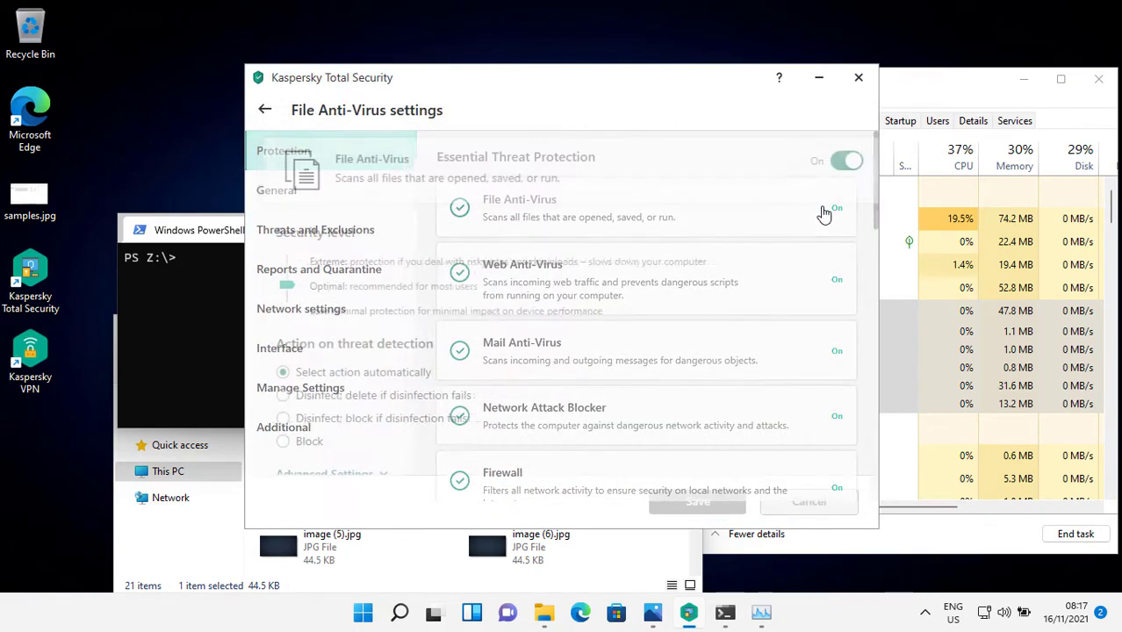
left_click(836, 163)
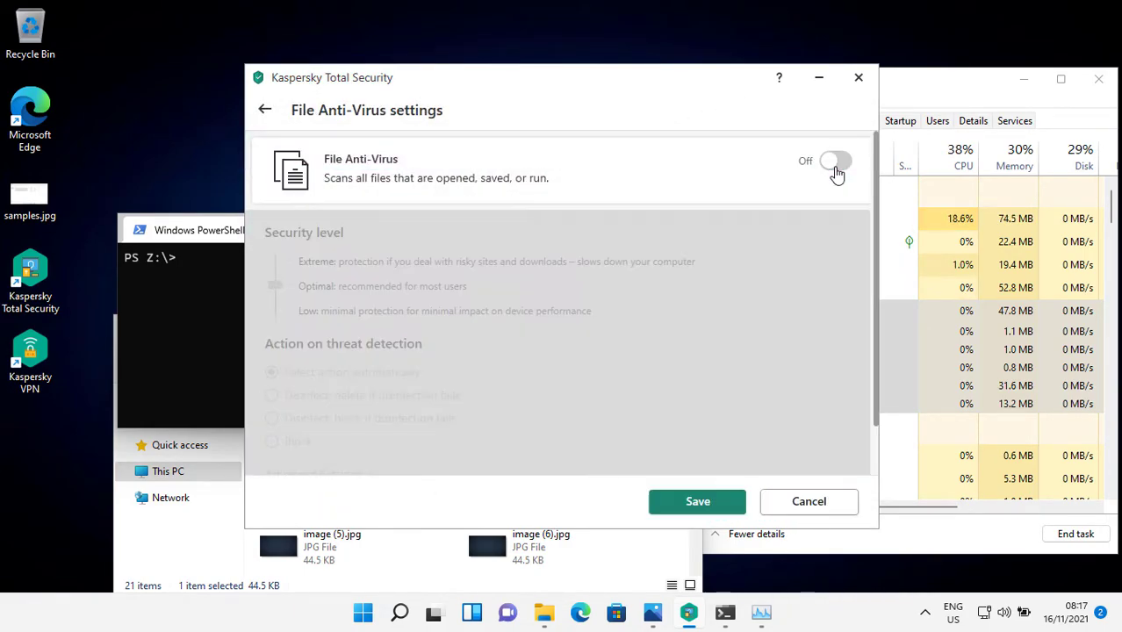
left_click(700, 502)
left_click(603, 401)
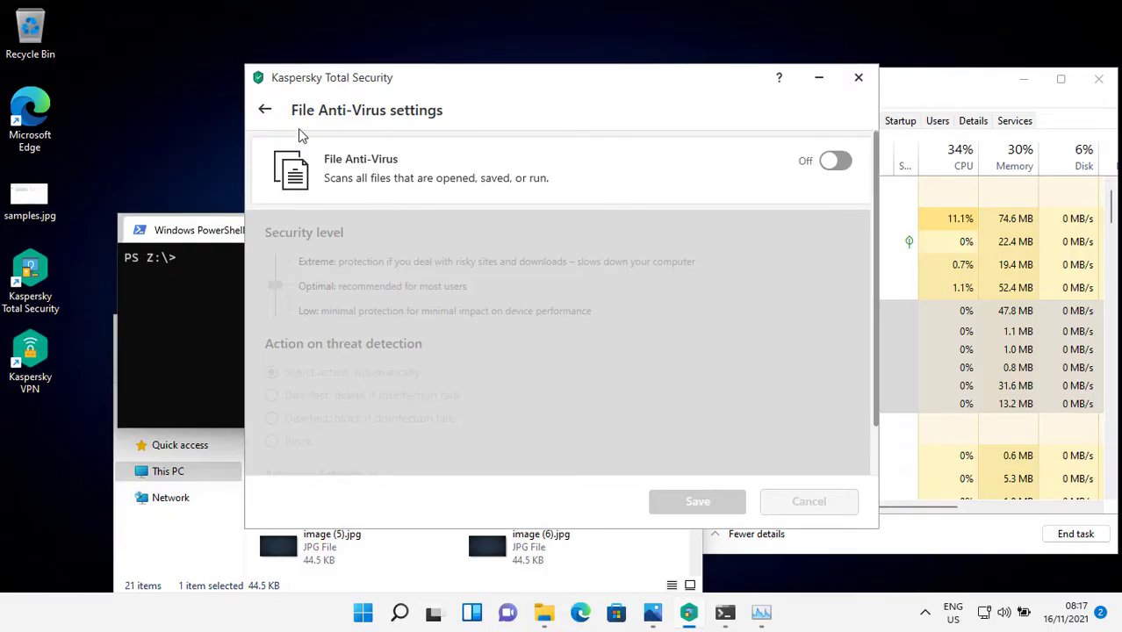
- Go back to the main screen and check the Database Update page
left_click(265, 112)
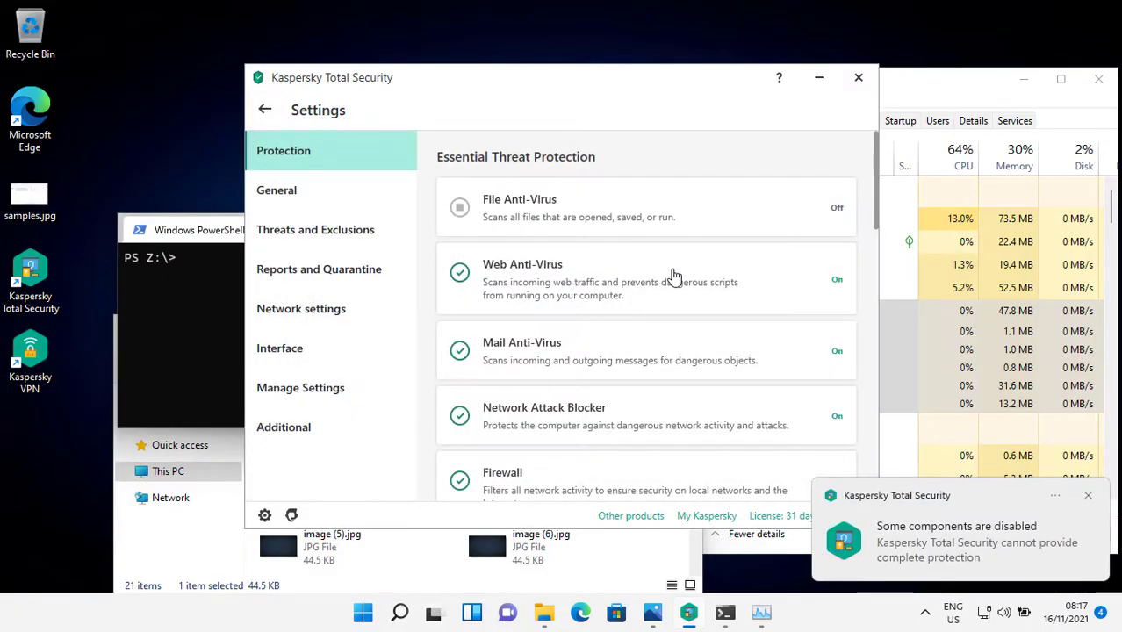
scroll(668, 281, "down", 5)
scroll(641, 290, "up", 3)
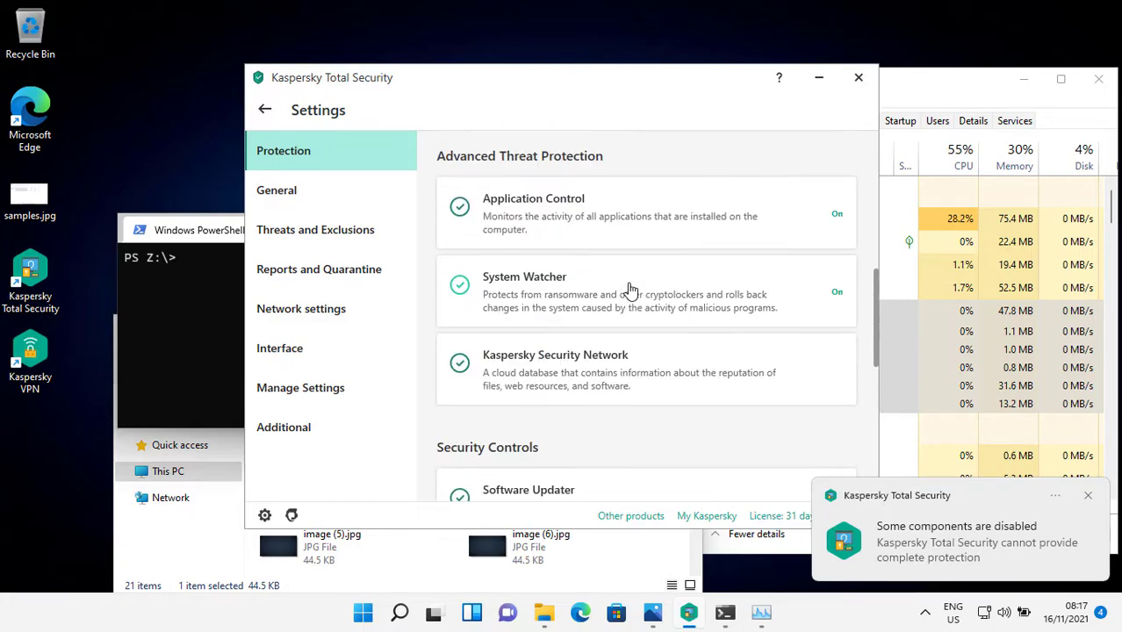
left_click(260, 111)
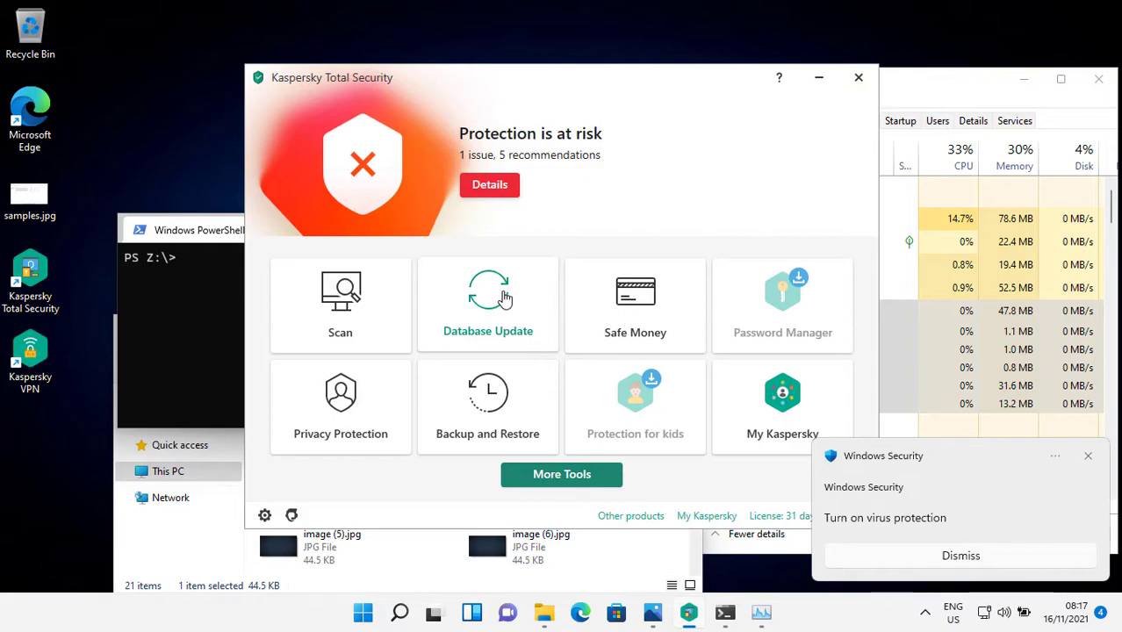
left_click(466, 321)
left_click(267, 111)
- Rerun python z.py with yes and Kaspersky, blocking all 6 samples for 100% detection
left_click(822, 80)
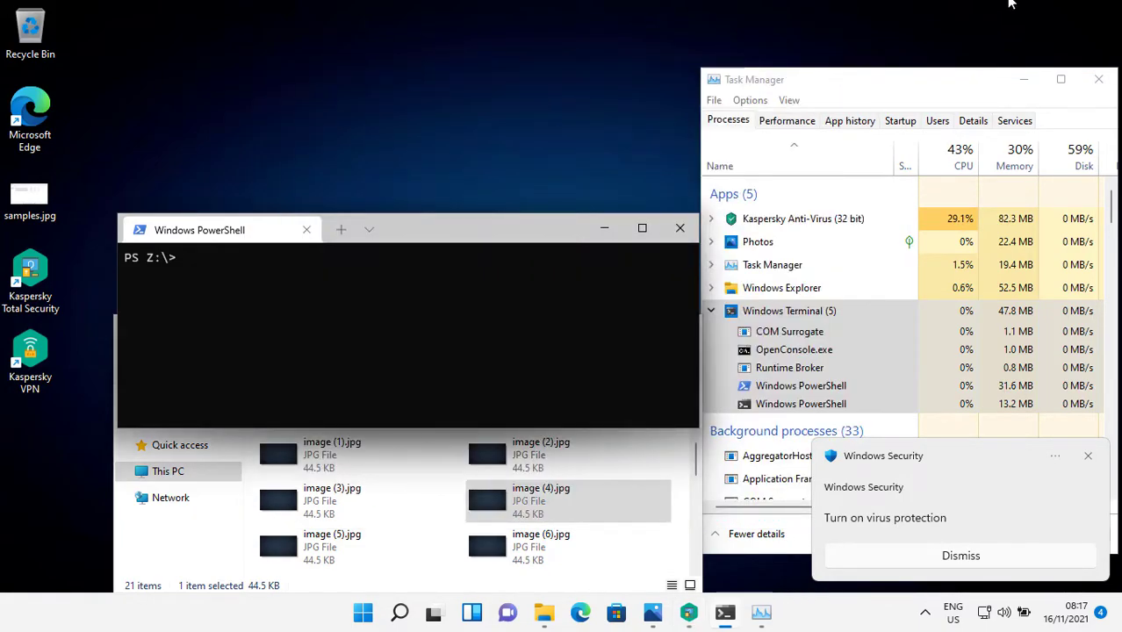
type("p")
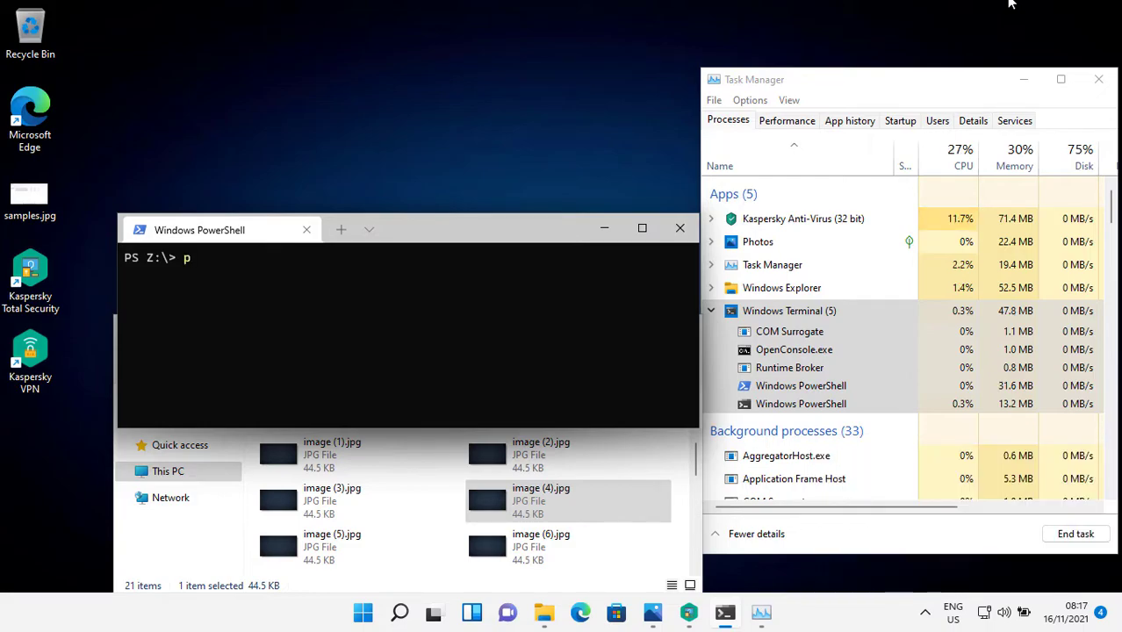
type("ython z.py")
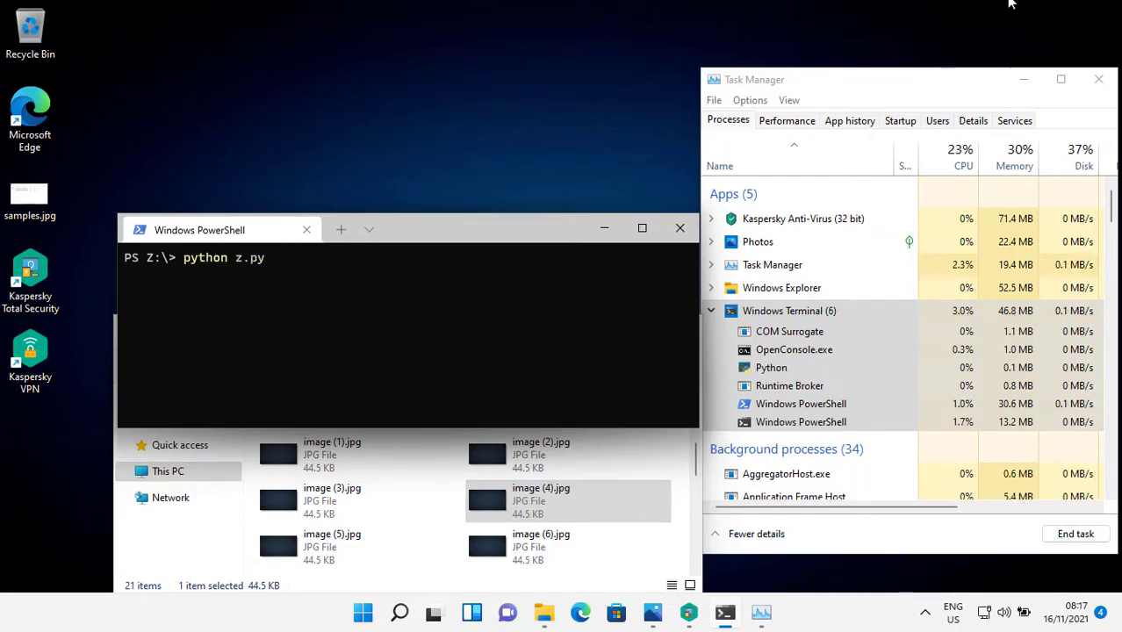
type("yes")
key("Return")
type("Kaspersk")
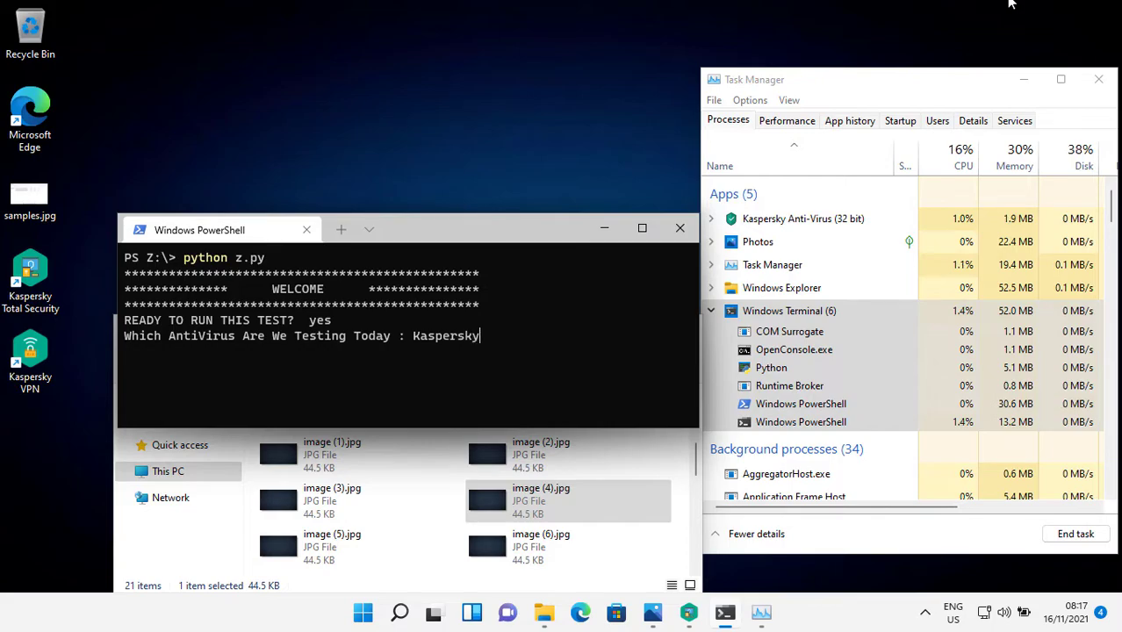
type("y")
key("Return")
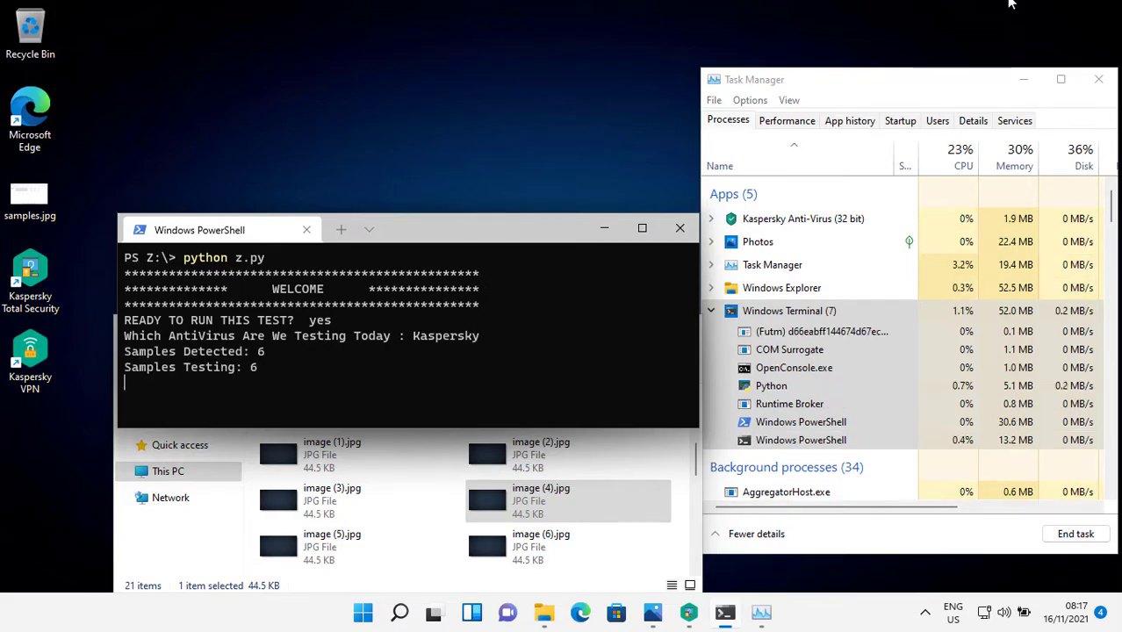